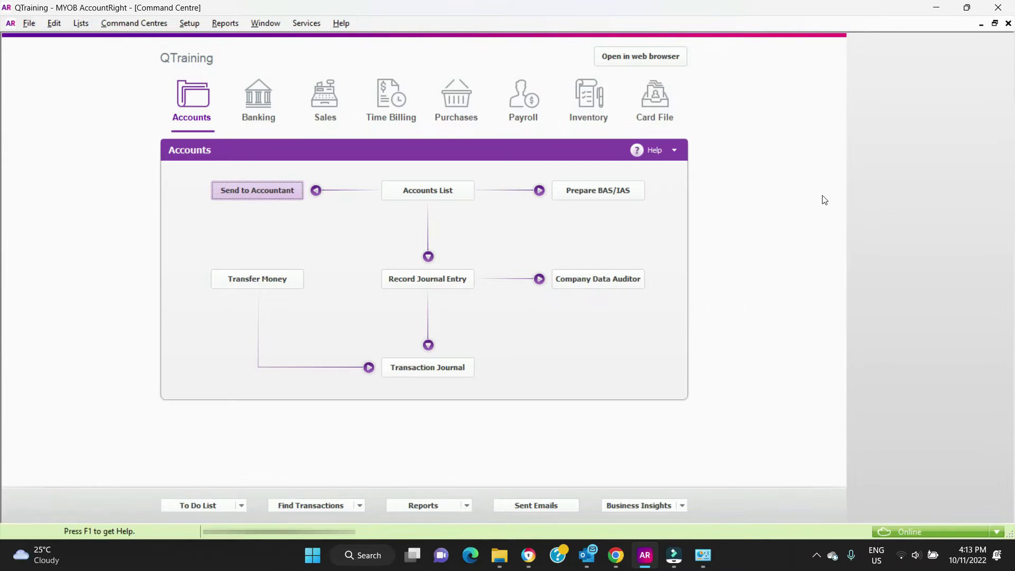
Step: Copy the In Tray forwarding email address from Purchases, then switch to Outlook
left_click(458, 99)
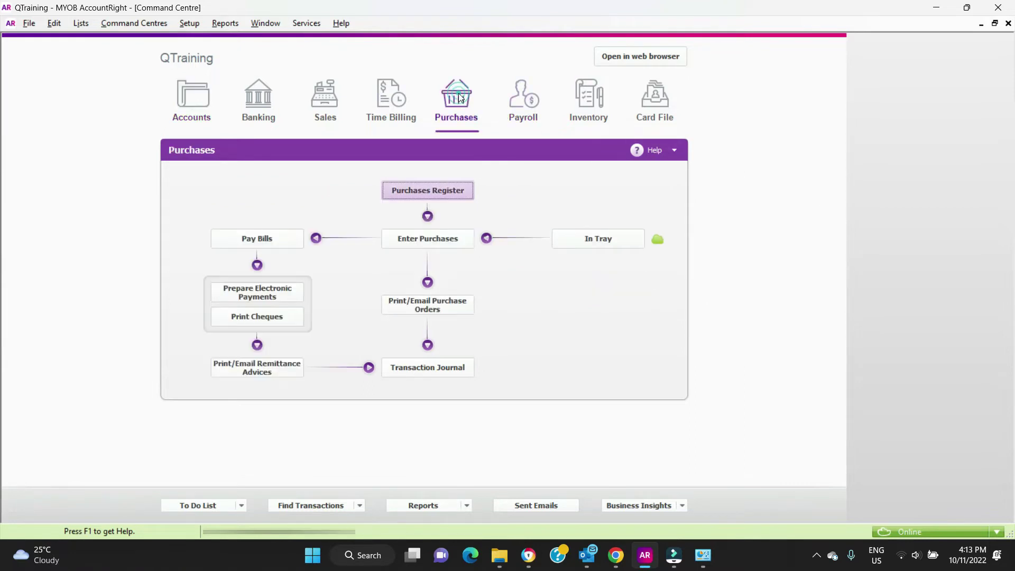
left_click(595, 242)
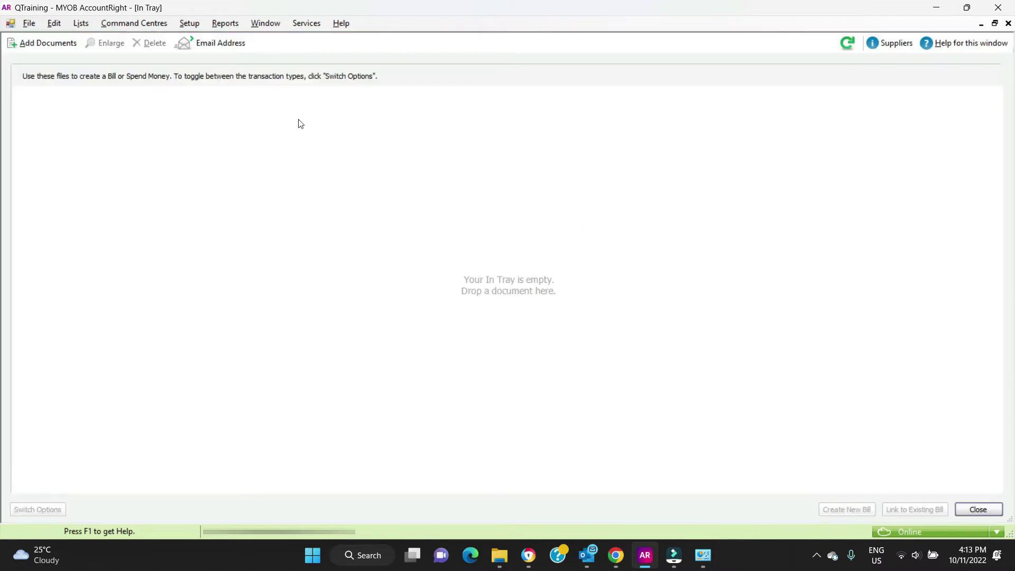
left_click(227, 46)
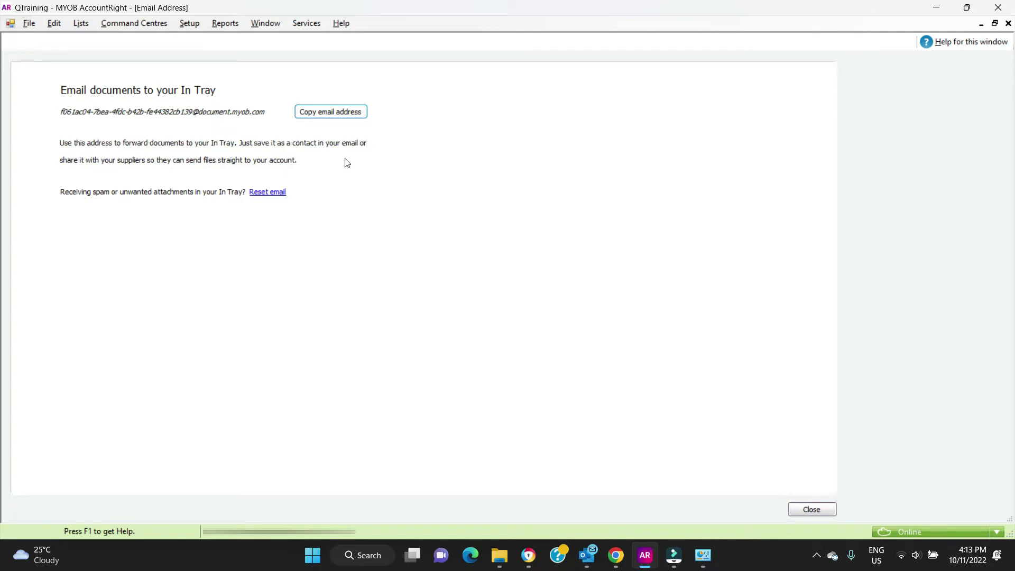
left_click(320, 113)
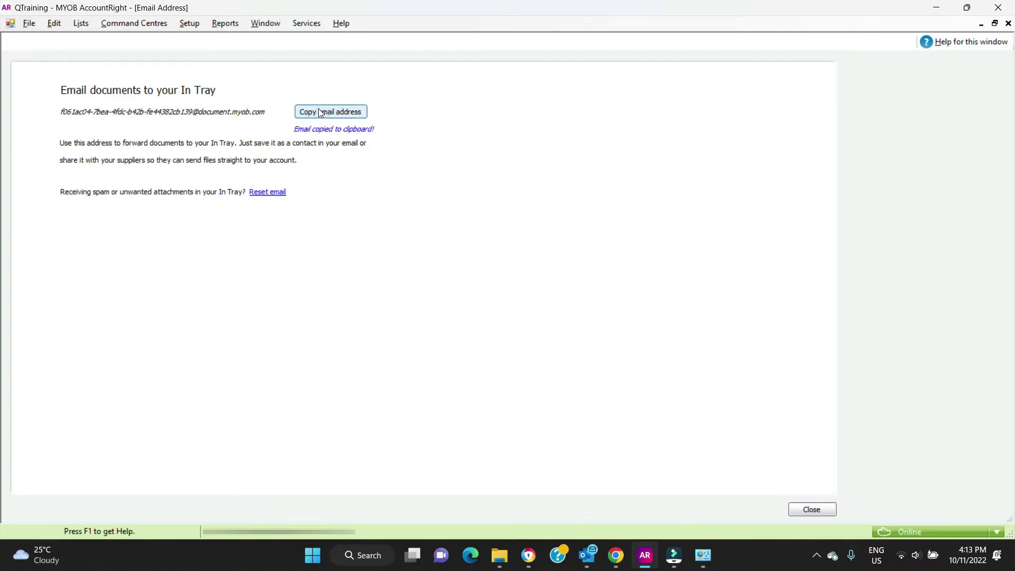
left_click(589, 557)
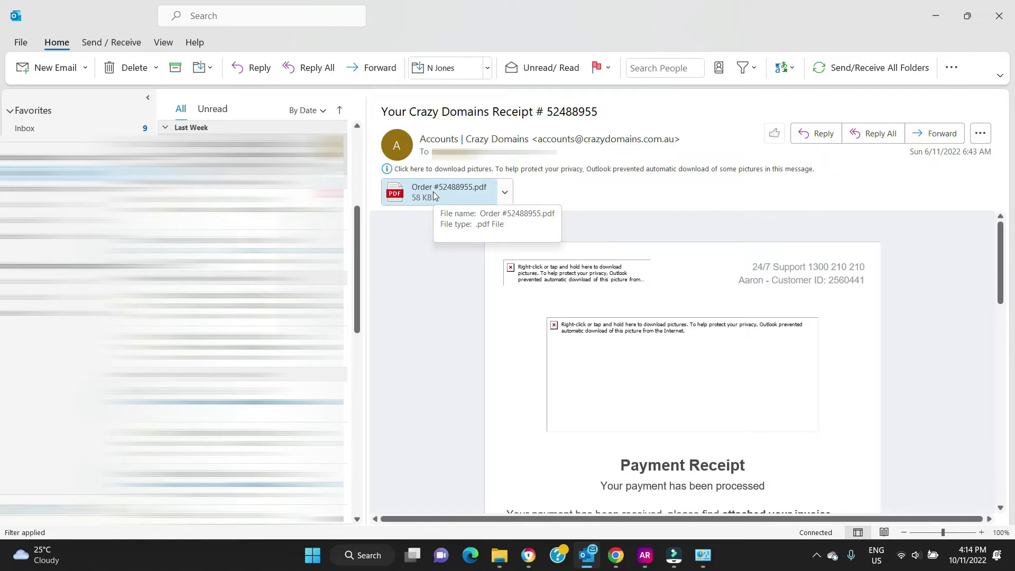
Step: Forward the Crazy Domains receipt email to the pasted In Tray address, then return to MYOB
left_click(369, 70)
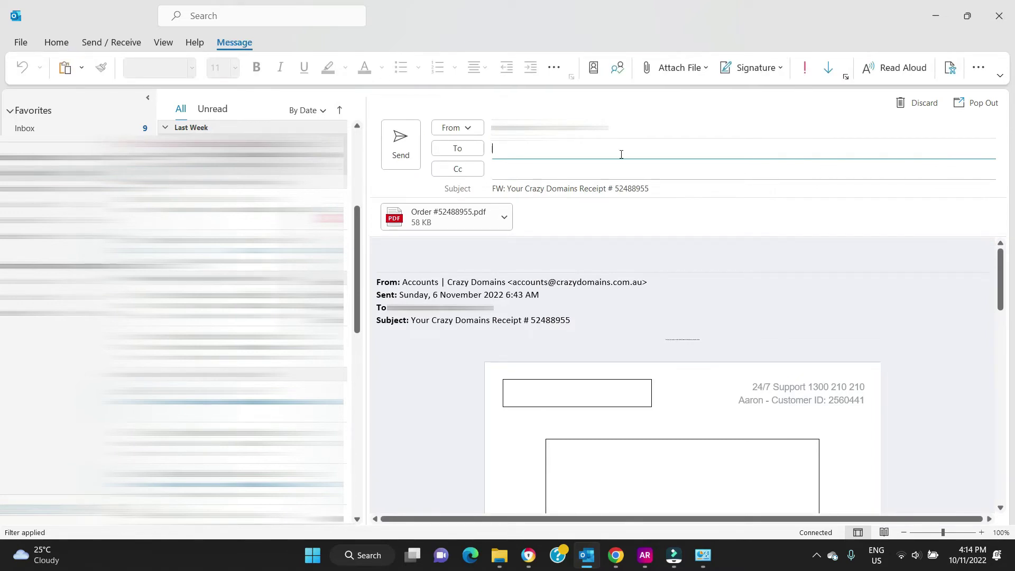
key("ctrl+v")
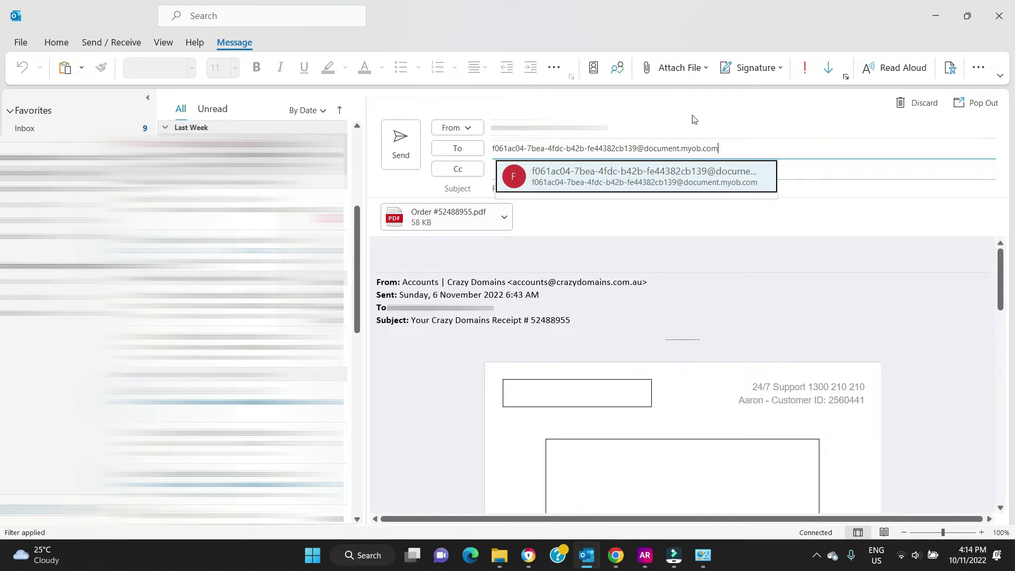
left_click(765, 121)
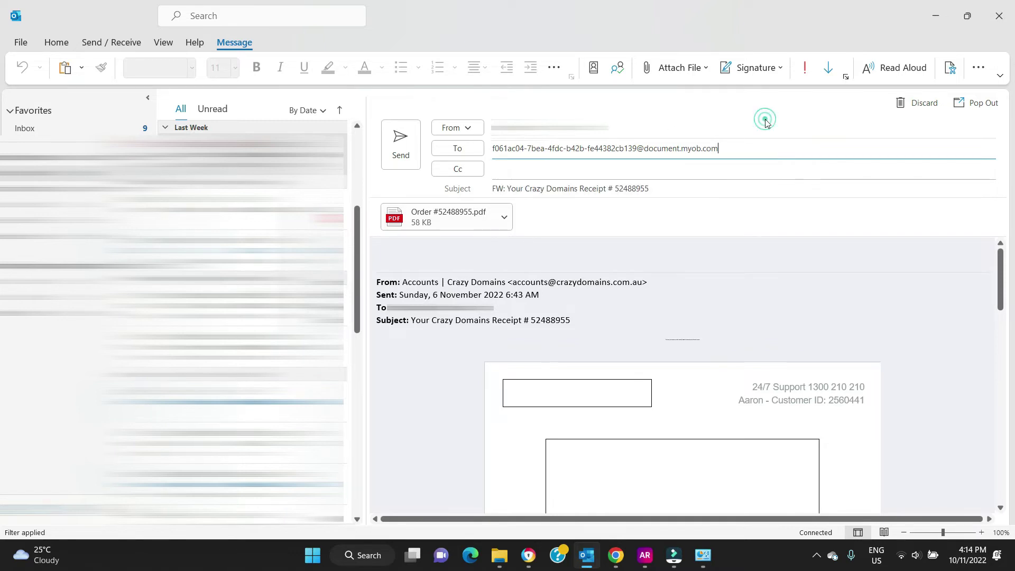
left_click(400, 146)
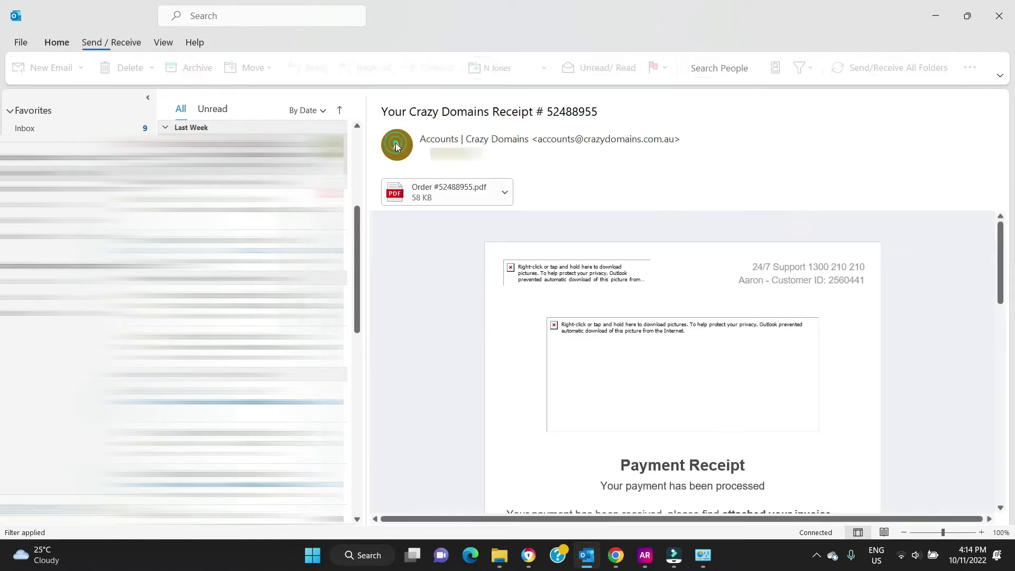
left_click(648, 567)
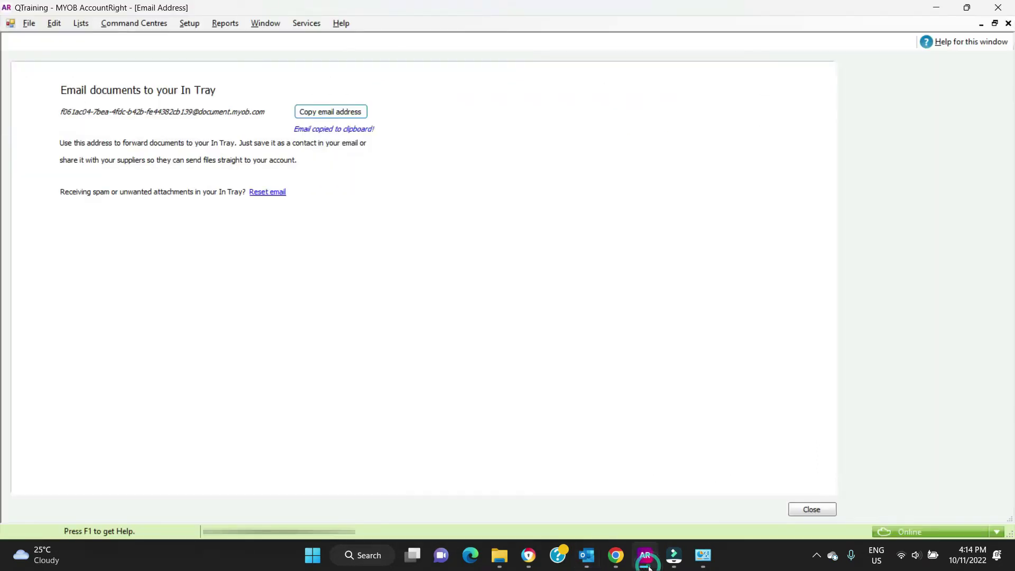
Step: Refresh the In Tray to fetch the forwarded PDF and create a new bill from it
left_click(812, 509)
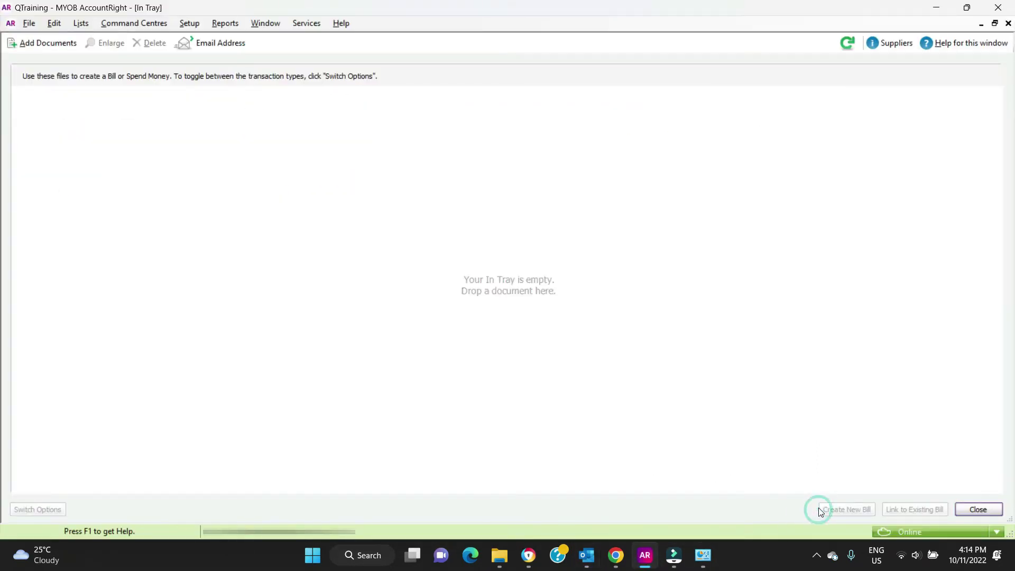
left_click(852, 41)
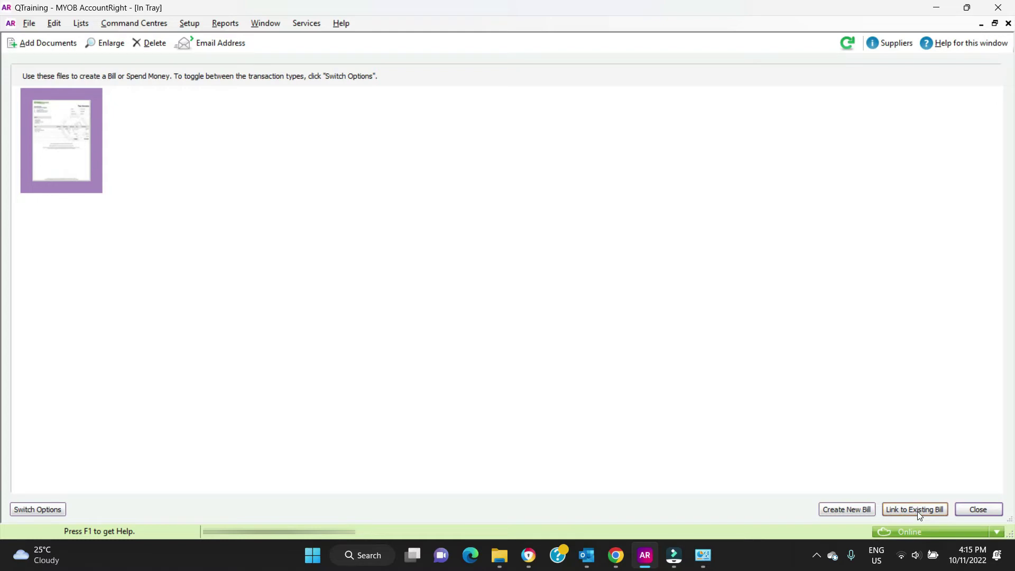
left_click(38, 510)
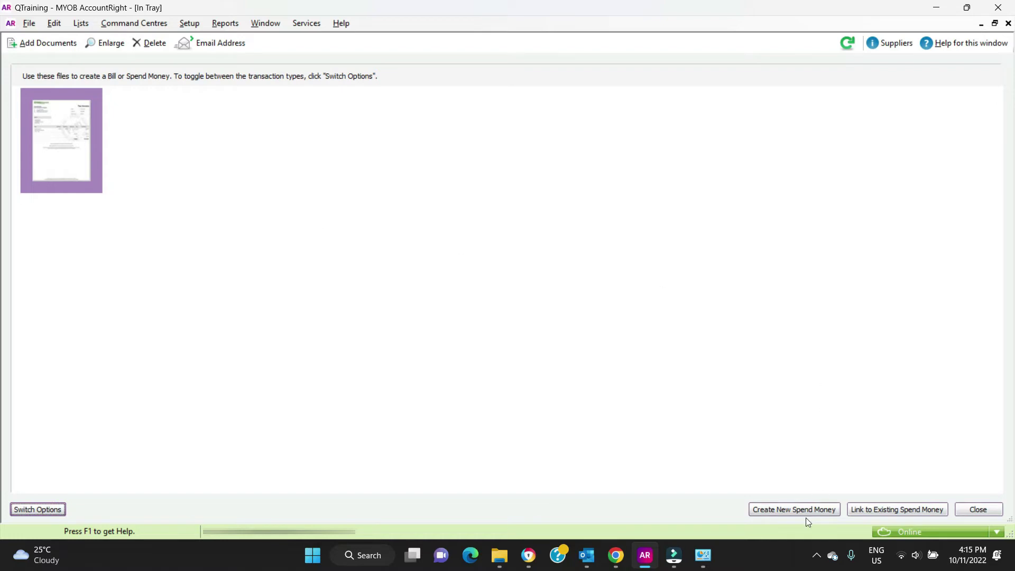
key("space")
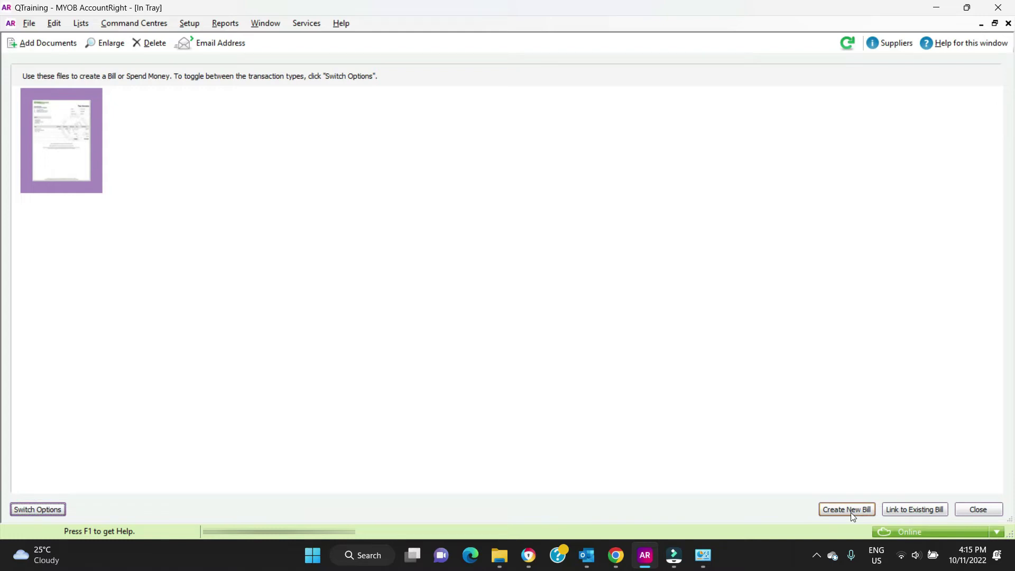
left_click(851, 514)
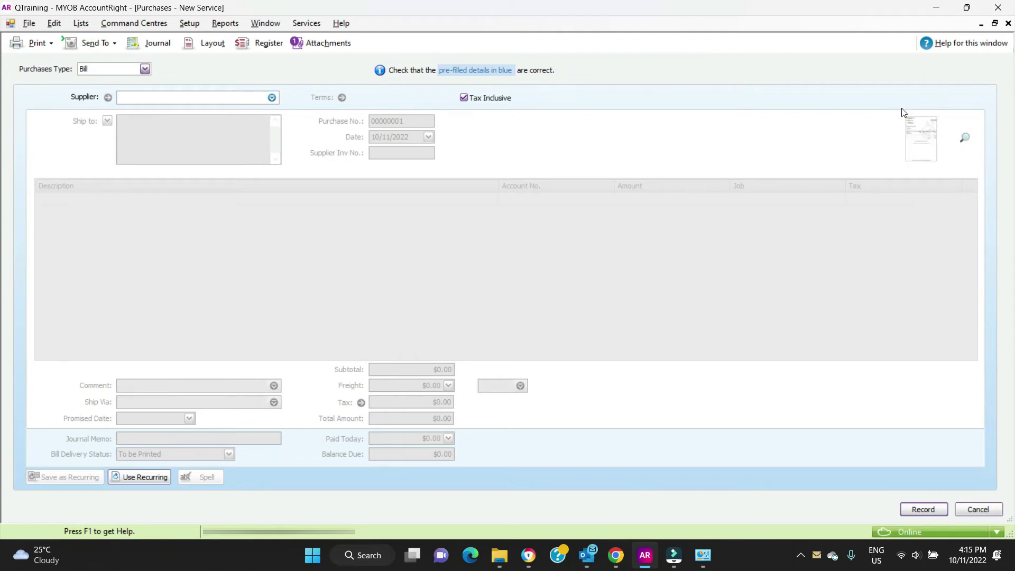
Step: View the attached invoice PDF, then Easy Add Crazy Domains as the bill's supplier
left_click(967, 138)
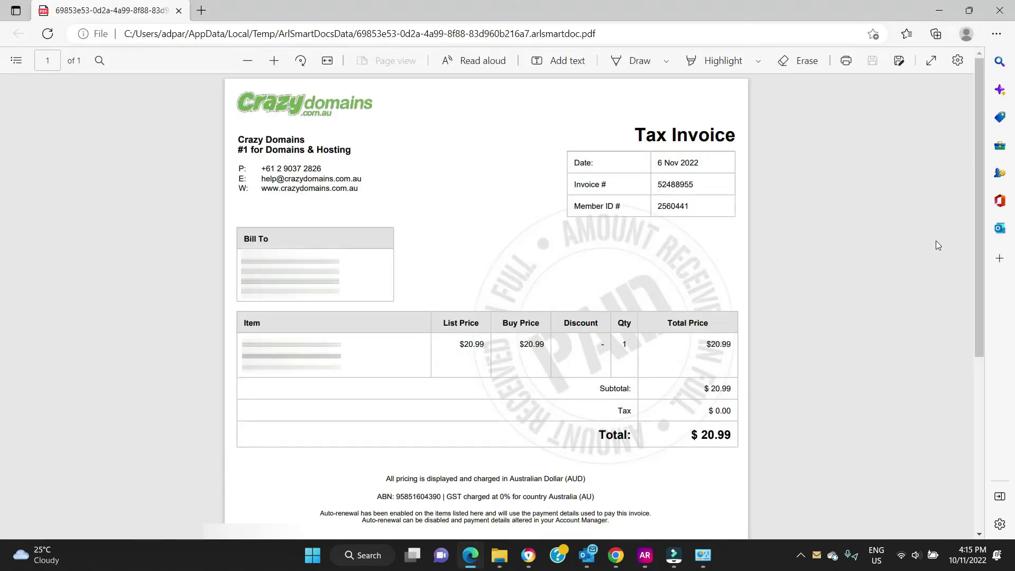
key("alt+Tab")
left_click(183, 96)
type("cr")
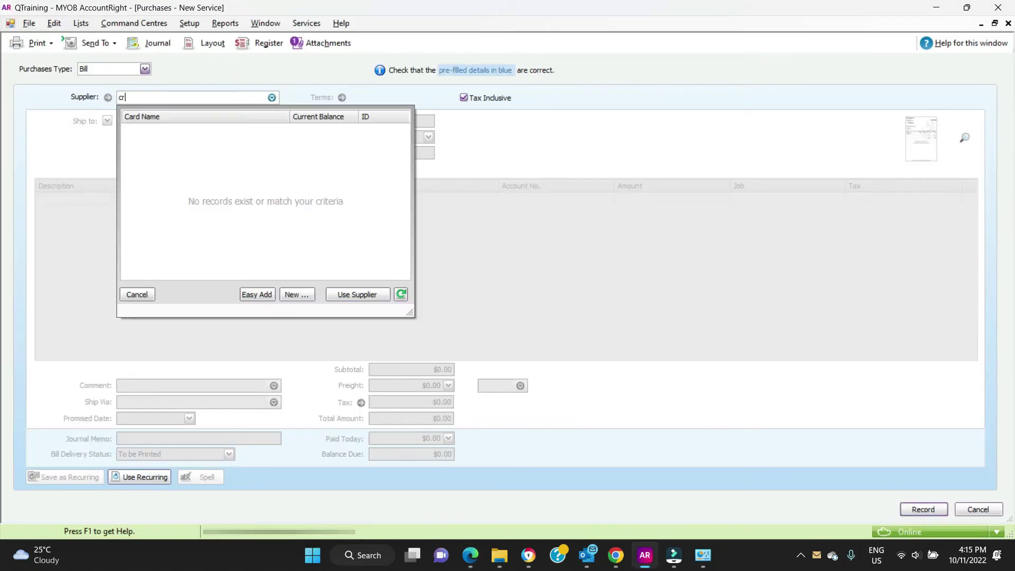
key("BackSpace")
key("BackSpace")
type("Crazy Domains")
left_click(265, 297)
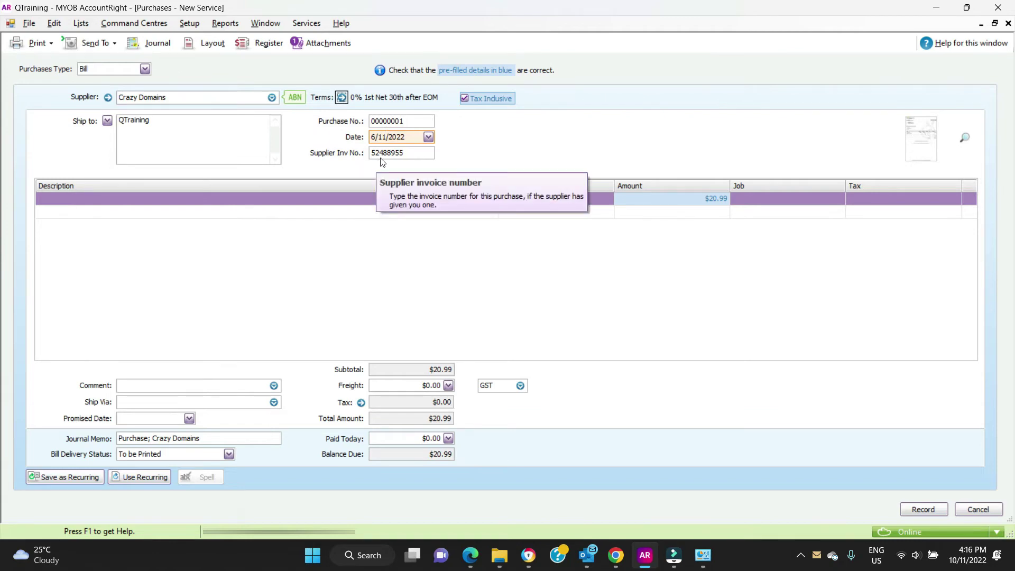
Step: Compare the bill against the invoice PDF and code the line GST Free
key("alt+Tab")
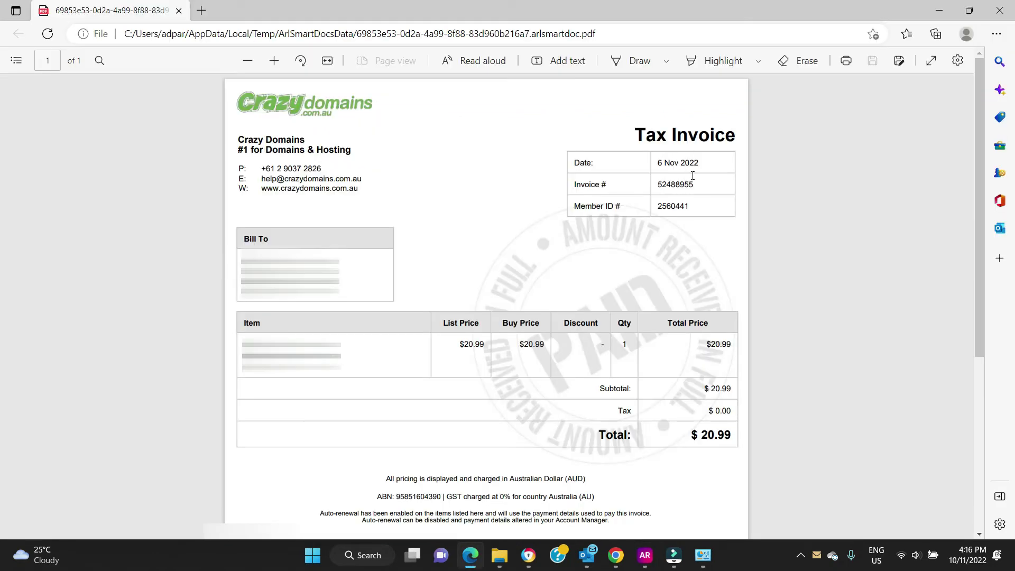
key("alt+Tab")
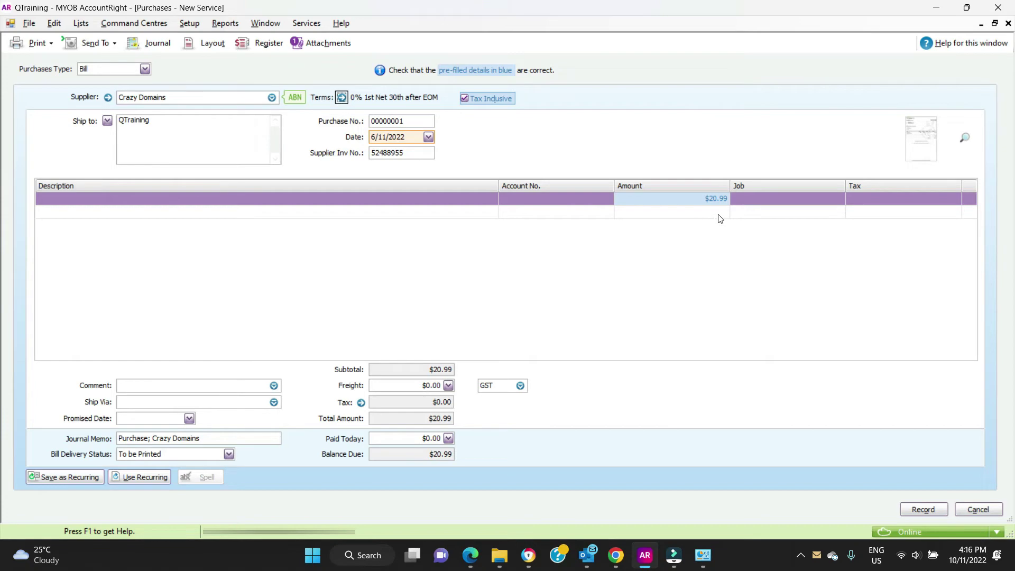
key("alt+Tab")
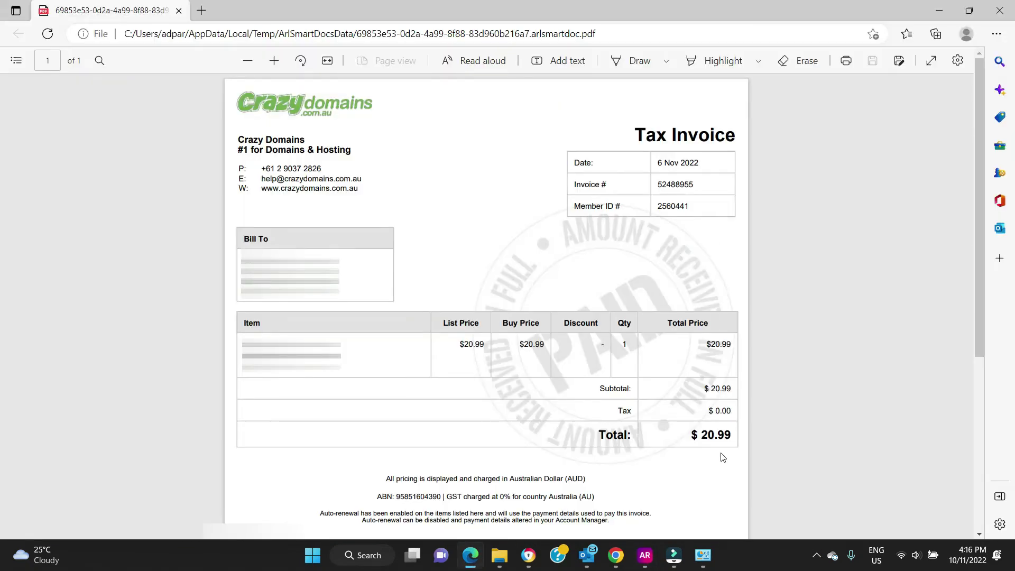
key("alt+Tab")
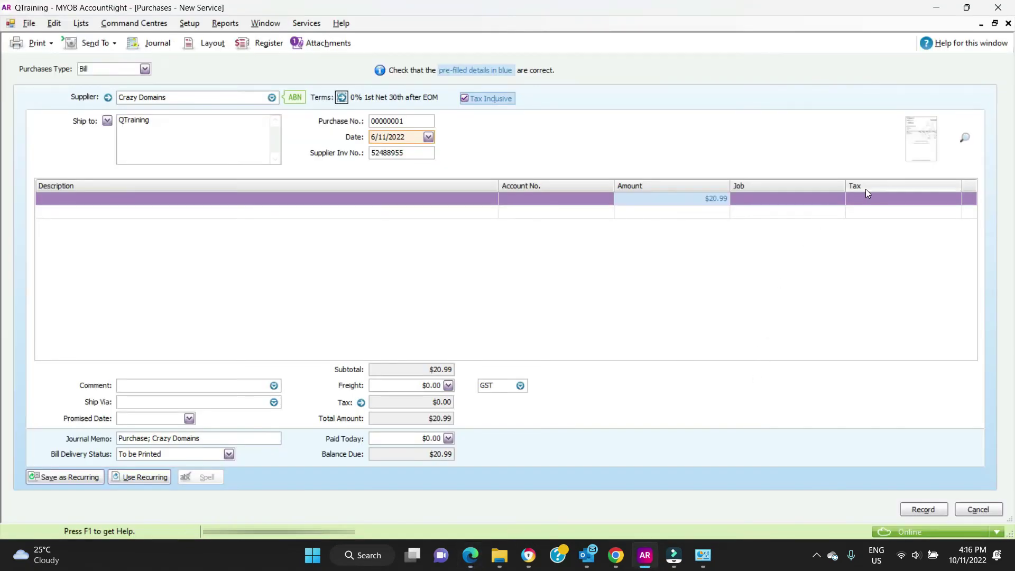
left_click(869, 199)
type("Fe")
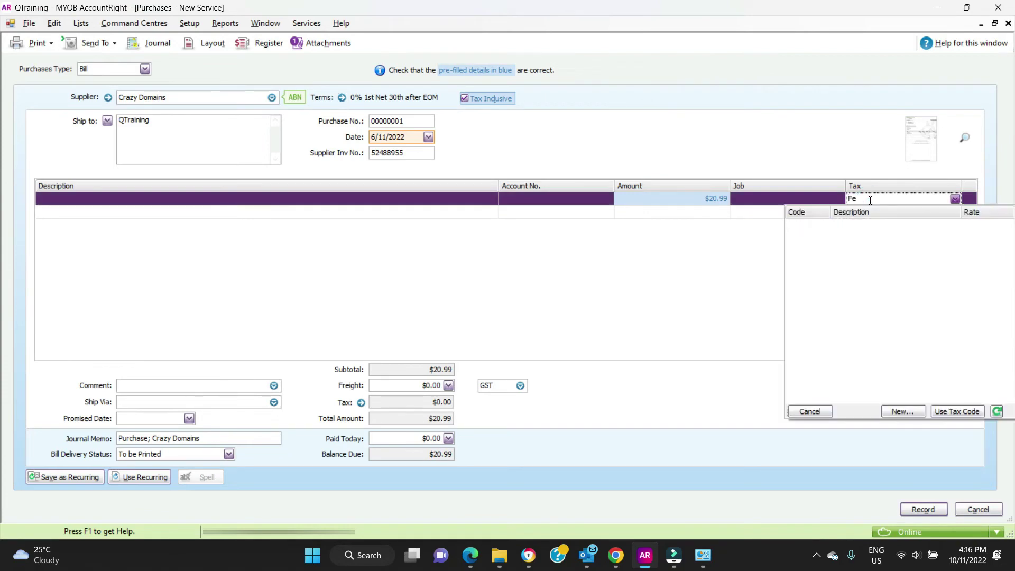
double_click(858, 225)
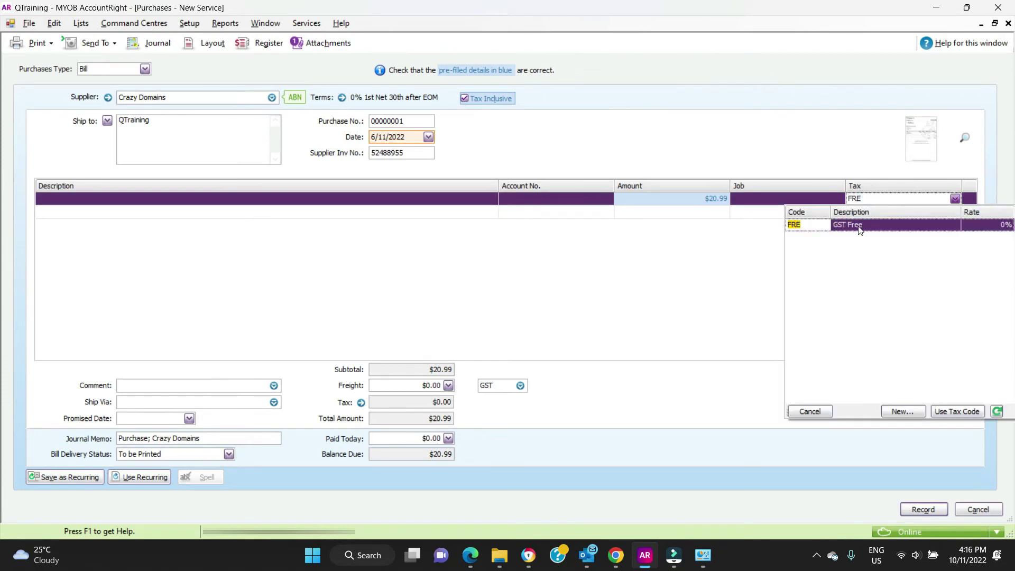
left_click(573, 199)
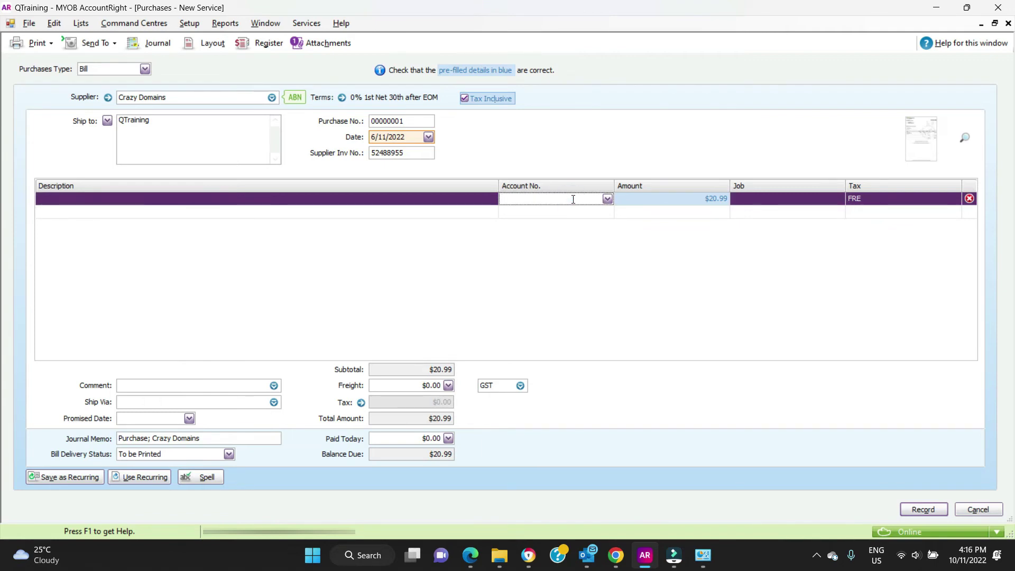
left_click(608, 199)
Step: Charge the $20.99 line to account 6-1200 and reset its tax code to FRE
left_click(722, 412)
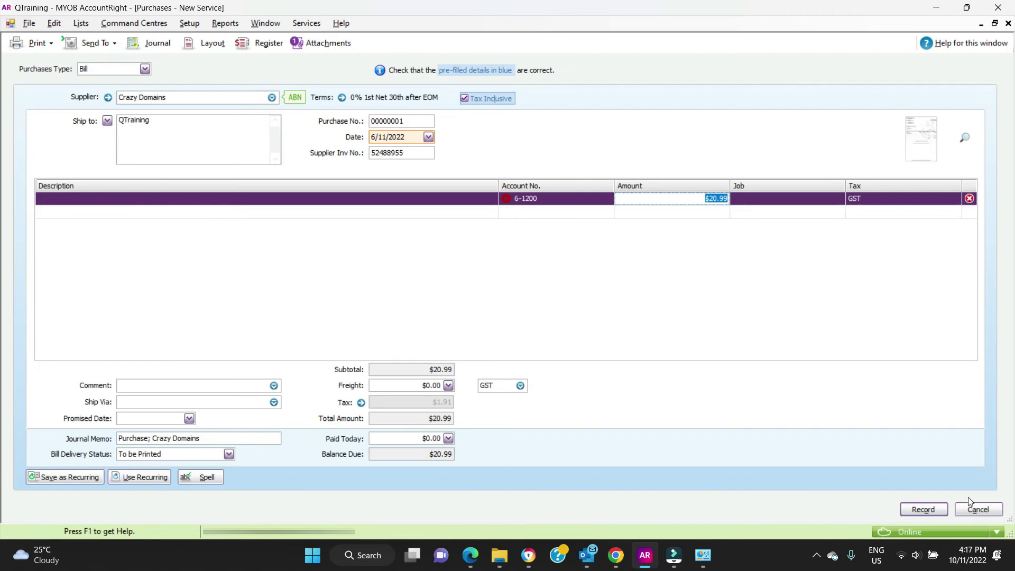
left_click(869, 200)
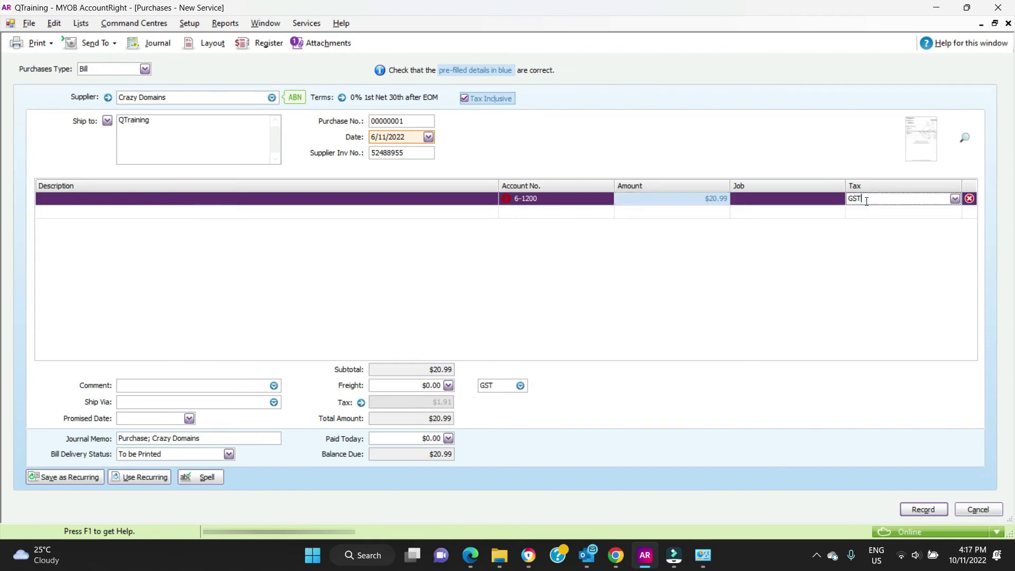
type("FRE")
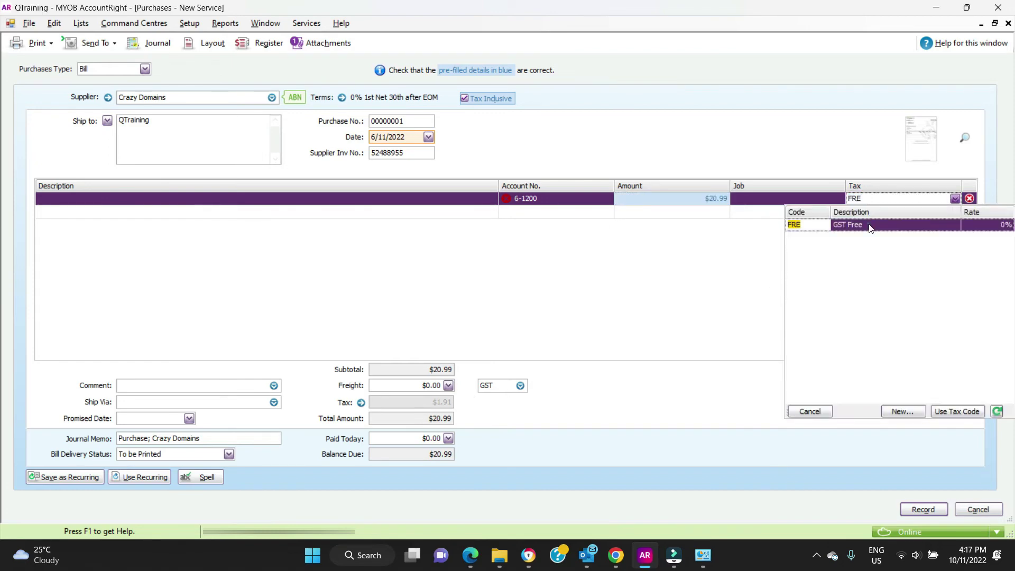
double_click(867, 225)
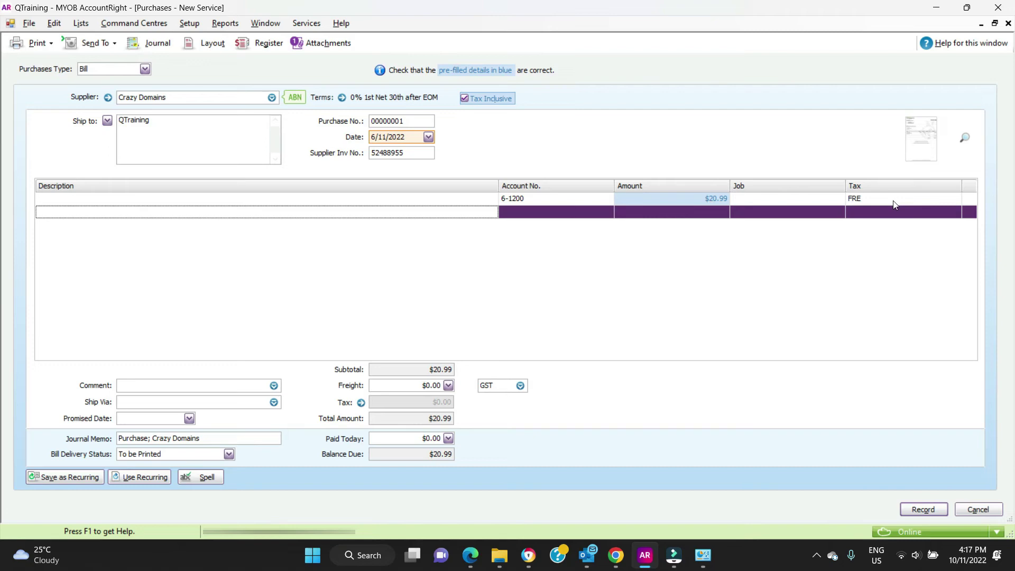
Step: Record the Crazy Domains bill, reopen it from the register, and view its attached invoice PDF
left_click(923, 510)
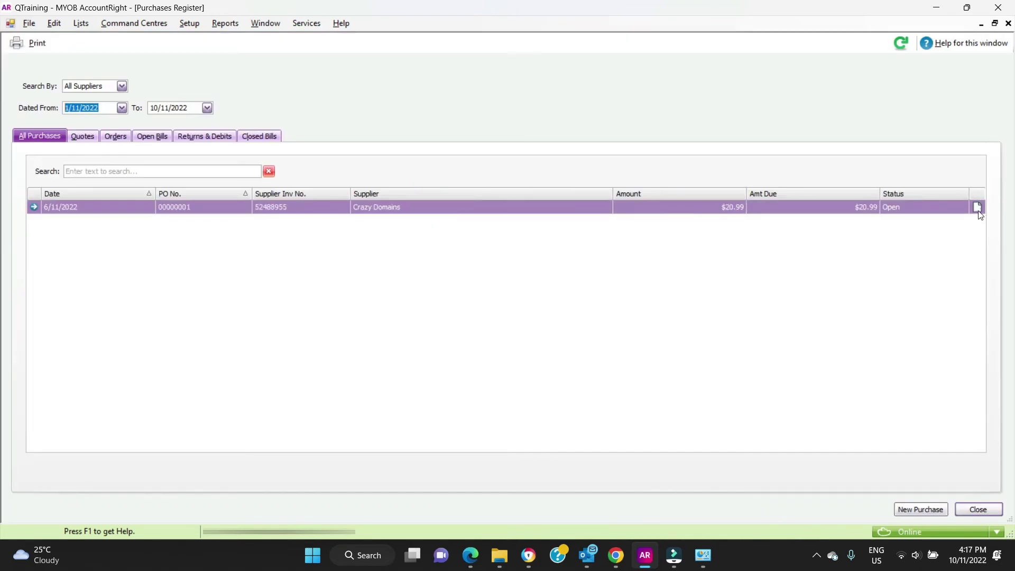
left_click(33, 207)
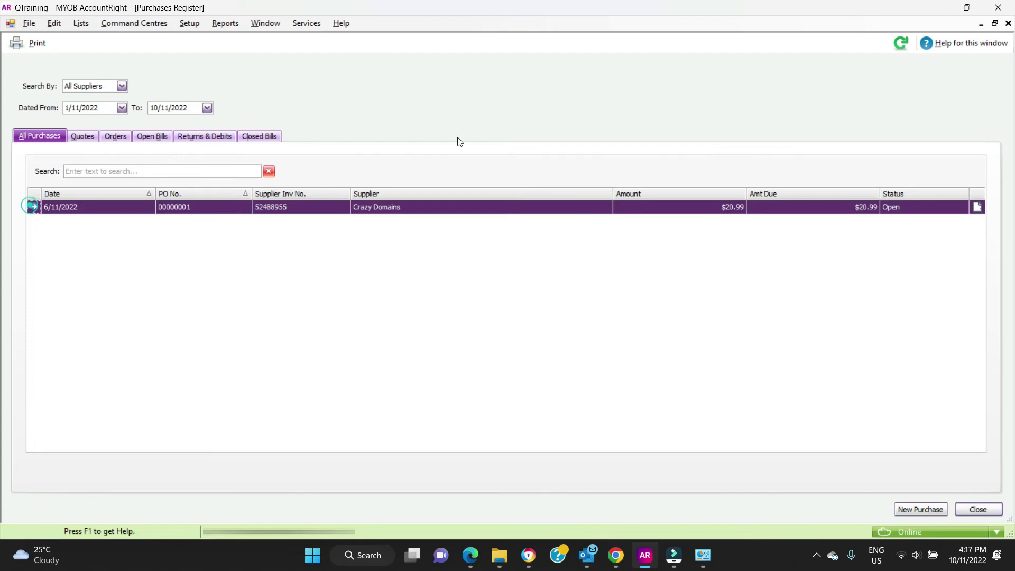
left_click(970, 139)
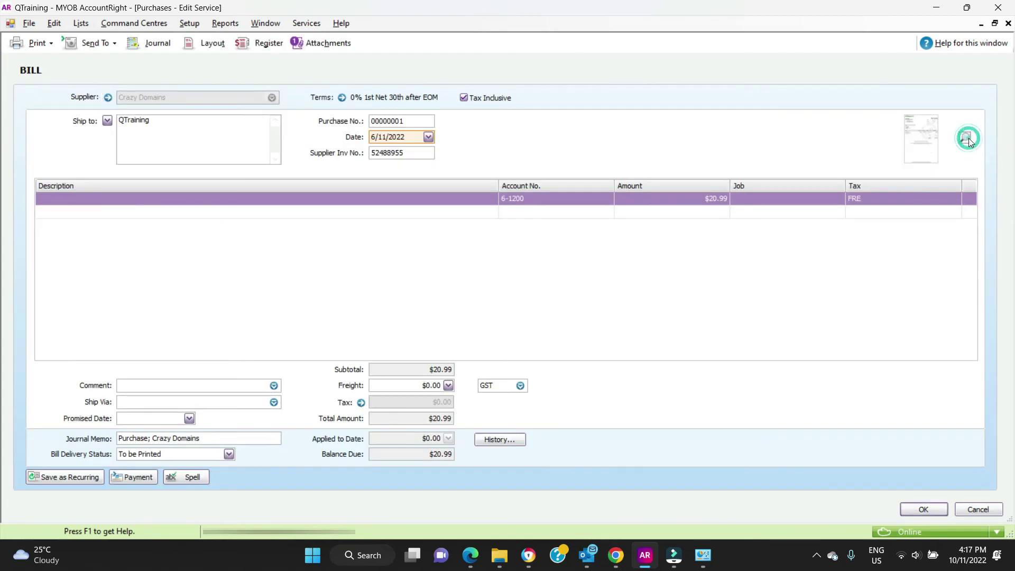